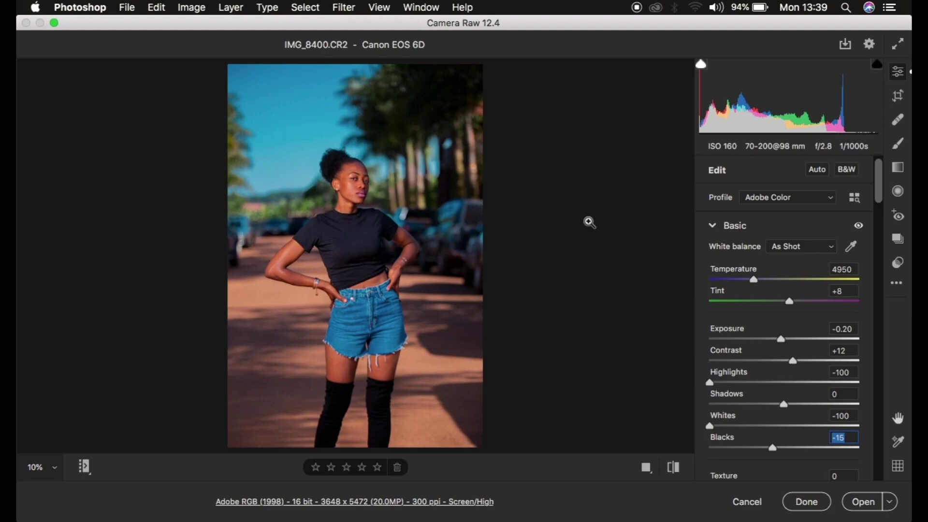
- Toggle between the edited photo and the defaults several times, then bring up the More image settings menu
click(673, 467)
click(673, 468)
click(674, 469)
click(674, 468)
click(673, 469)
click(673, 469)
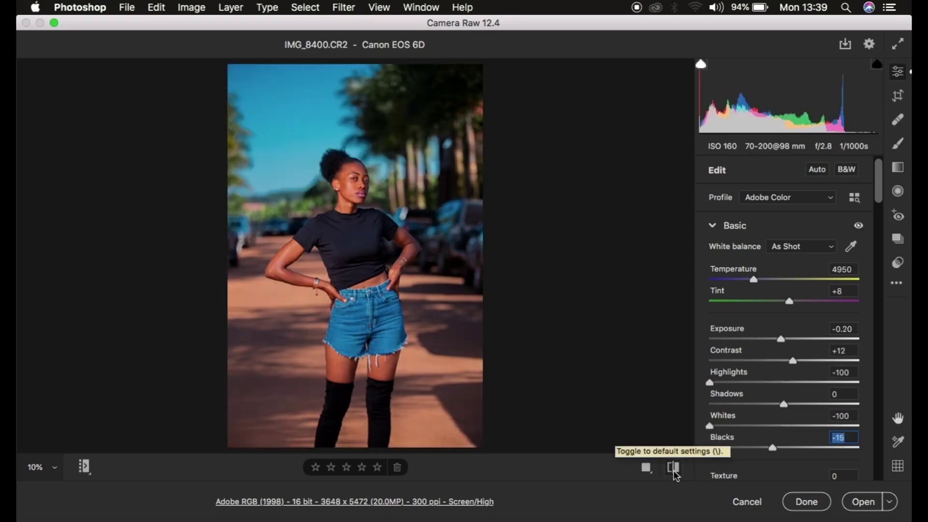
click(674, 468)
click(674, 469)
click(674, 469)
click(674, 469)
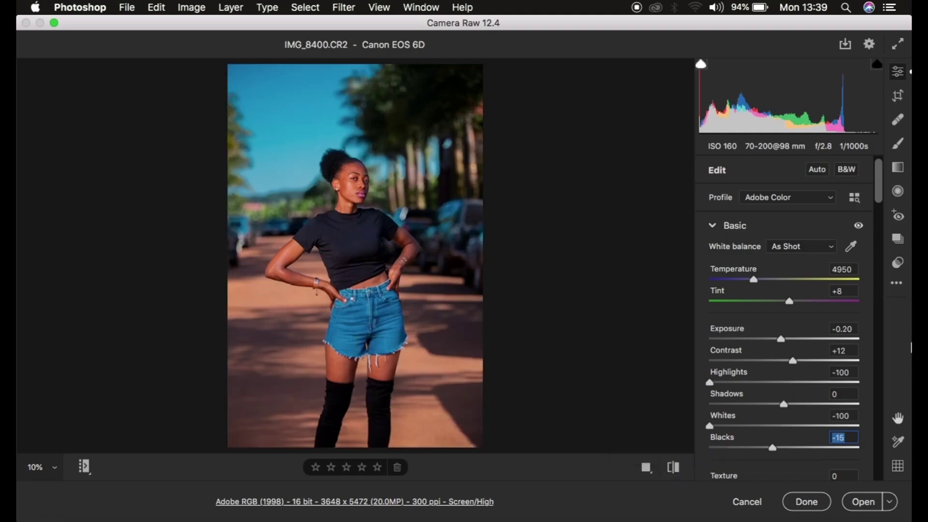
click(895, 283)
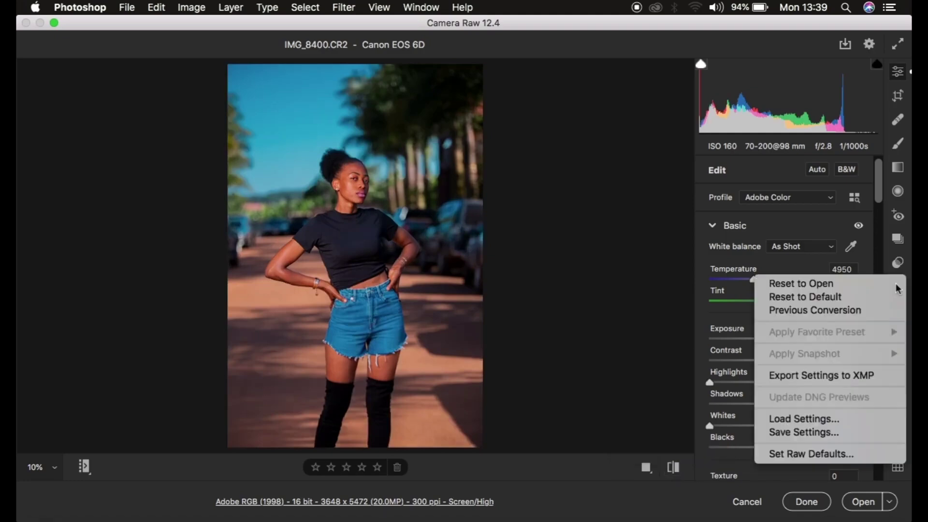
- Choose Reset to Default so Exposure and all tone sliders return to 0
click(831, 297)
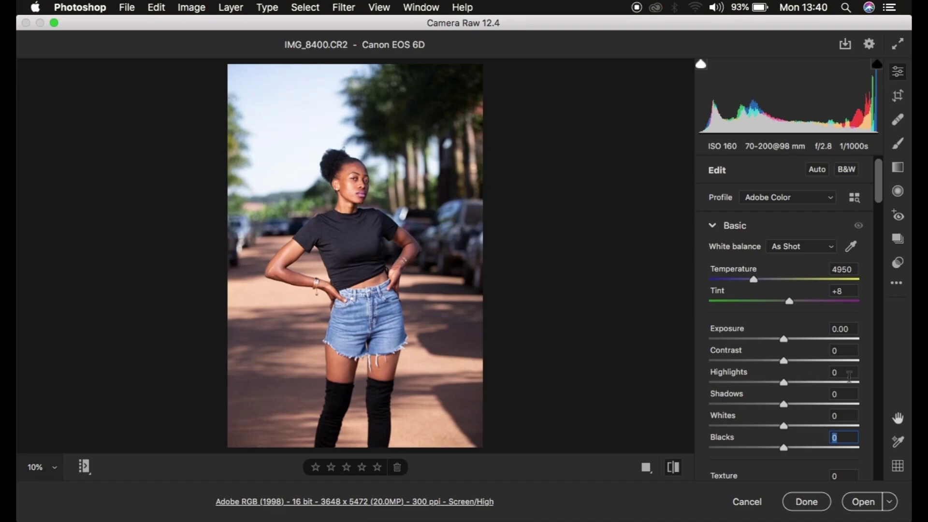
scroll(802, 356, down, 3)
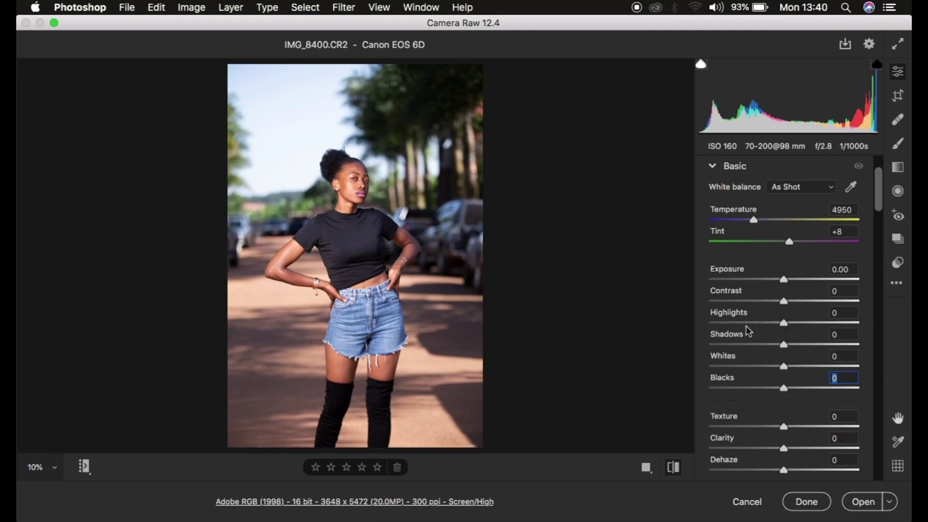
- Pull Highlights and Whites down to -100, checking detail at 100% zoom
drag(784, 322, 669, 331)
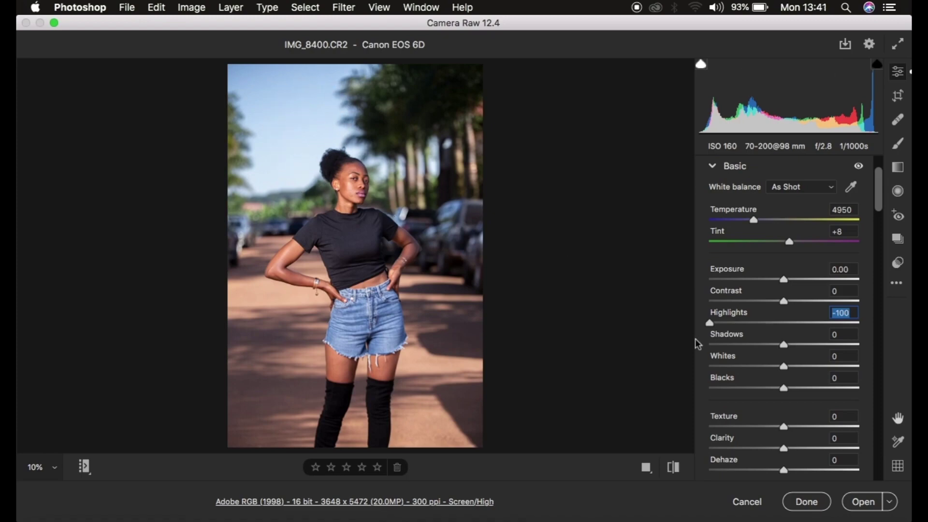
drag(783, 367, 691, 370)
click(344, 170)
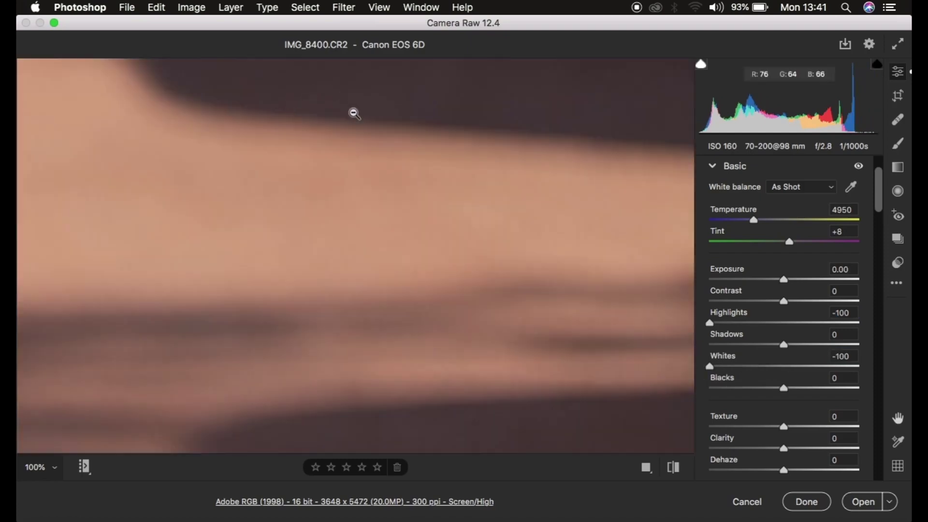
click(361, 139)
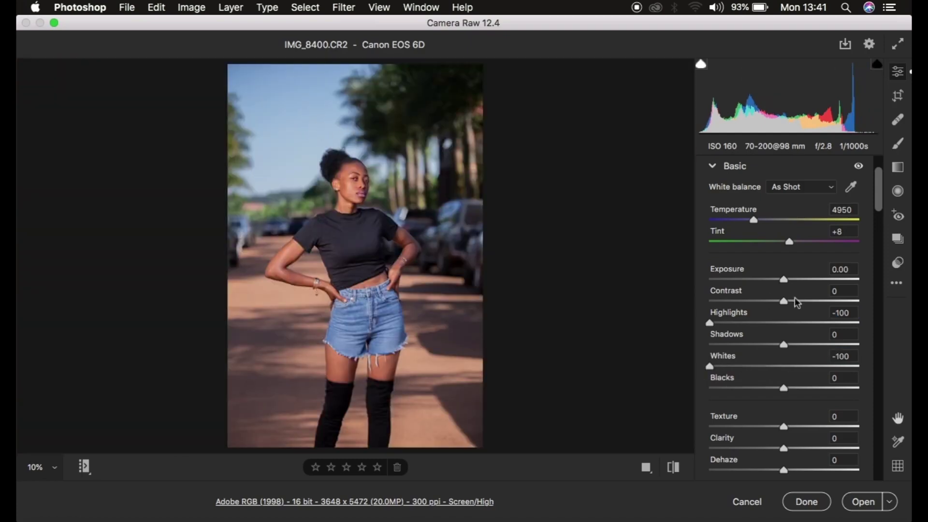
- Set Contrast +12, Blacks -16, Shadows +3 and Exposure -0.05, then compare with the original
drag(785, 302, 796, 307)
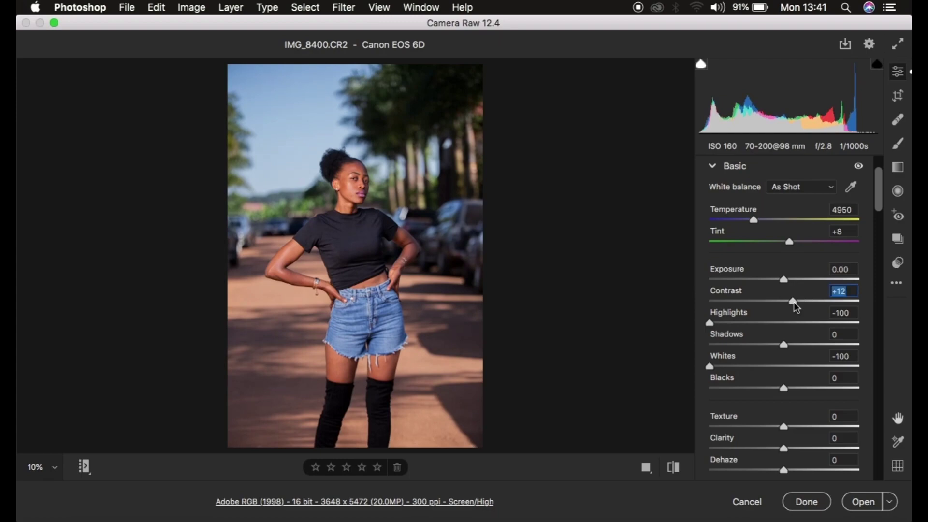
drag(783, 390, 771, 389)
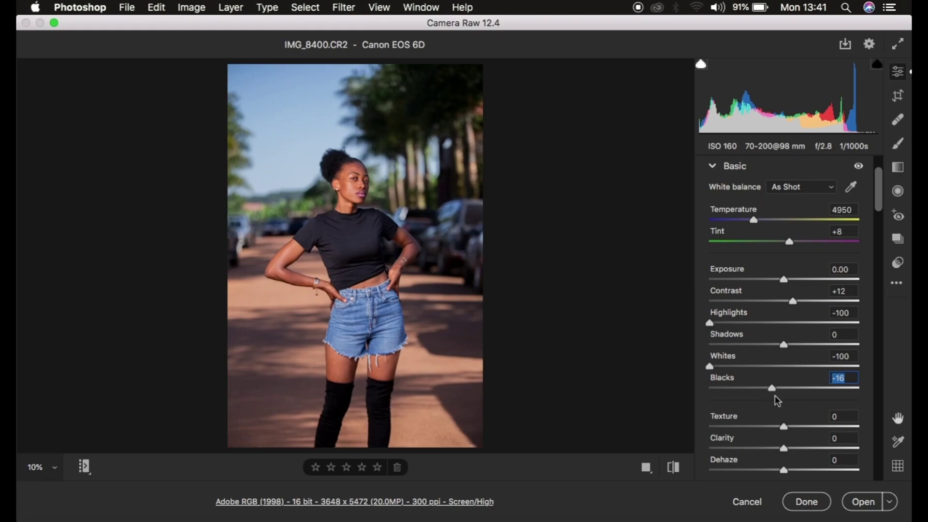
drag(784, 345, 789, 347)
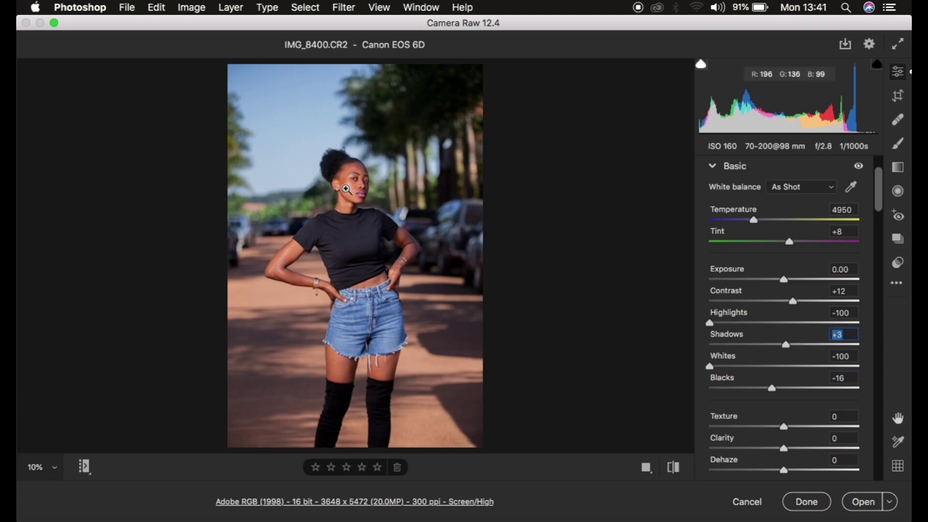
drag(783, 277, 783, 281)
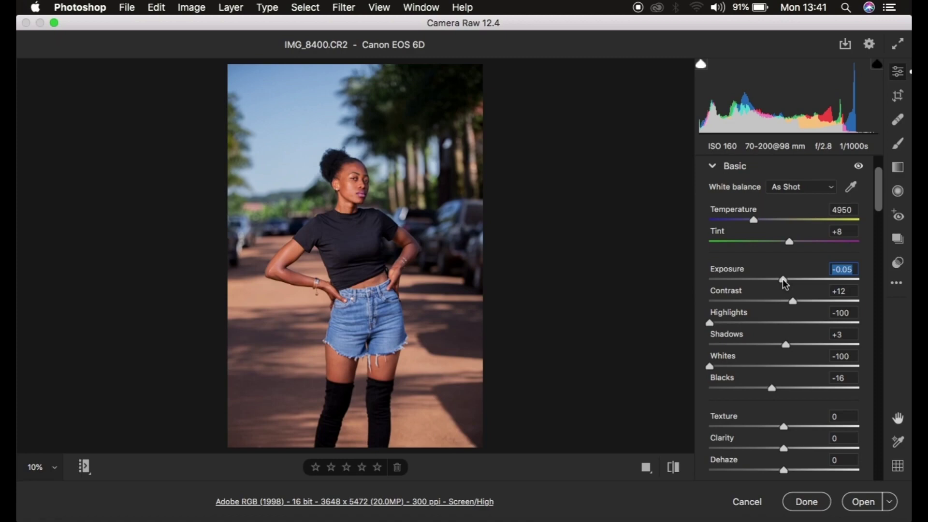
click(674, 468)
click(674, 468)
- Raise Vibrance to +3, test Saturation at +100, then reset Saturation to 0
scroll(827, 407, down, 5)
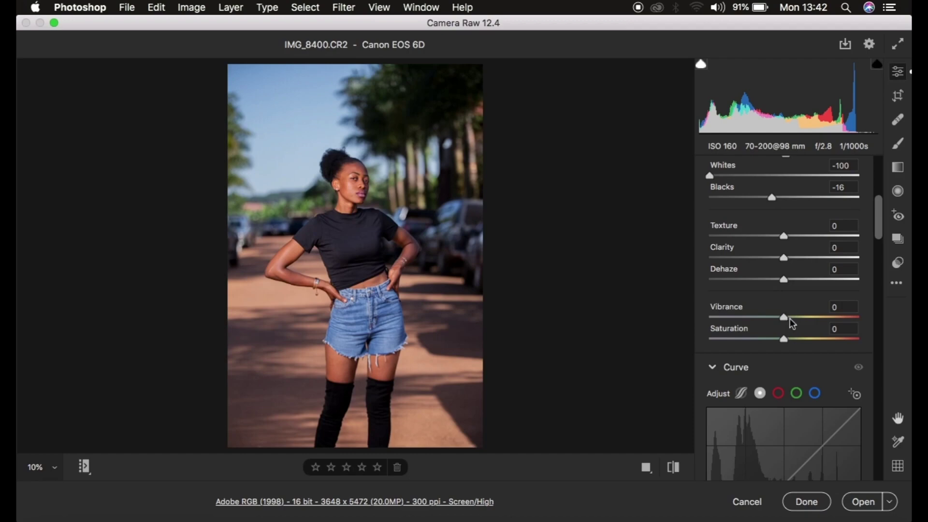
click(785, 317)
drag(789, 319, 788, 320)
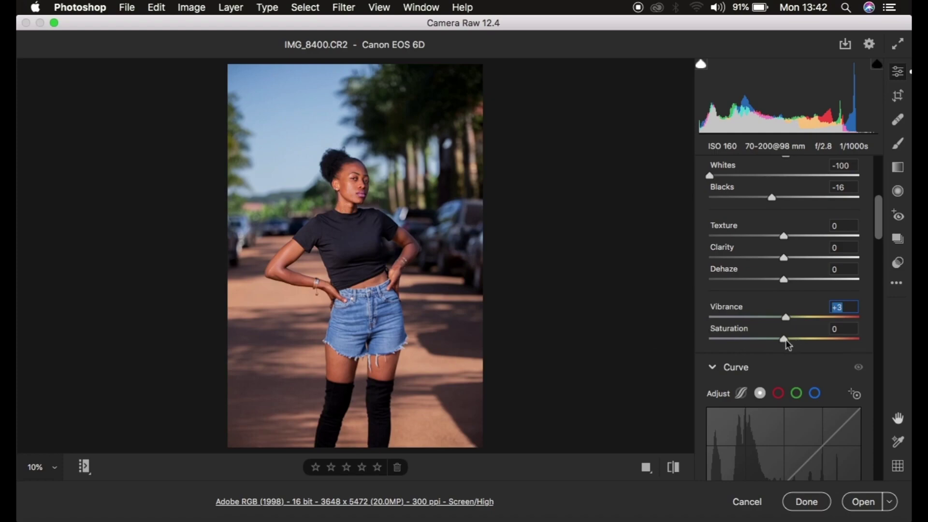
drag(785, 342, 870, 349)
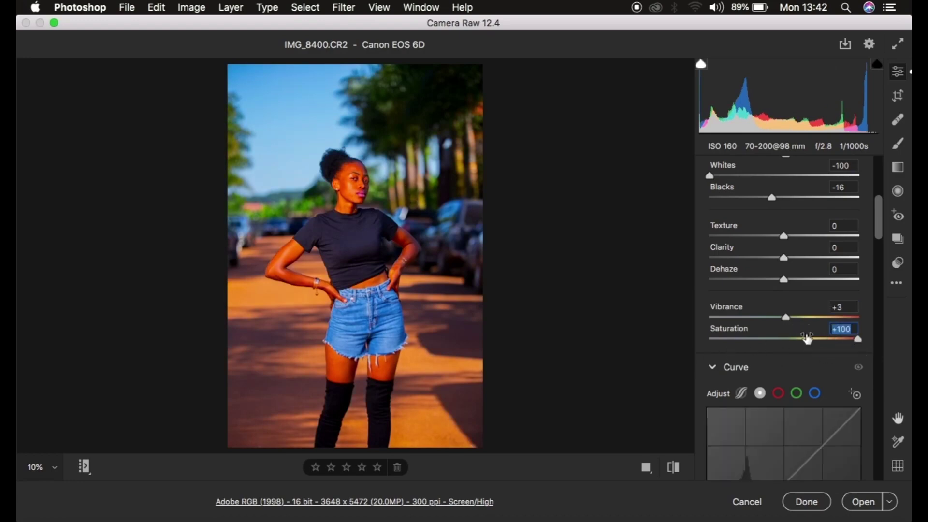
double_click(858, 340)
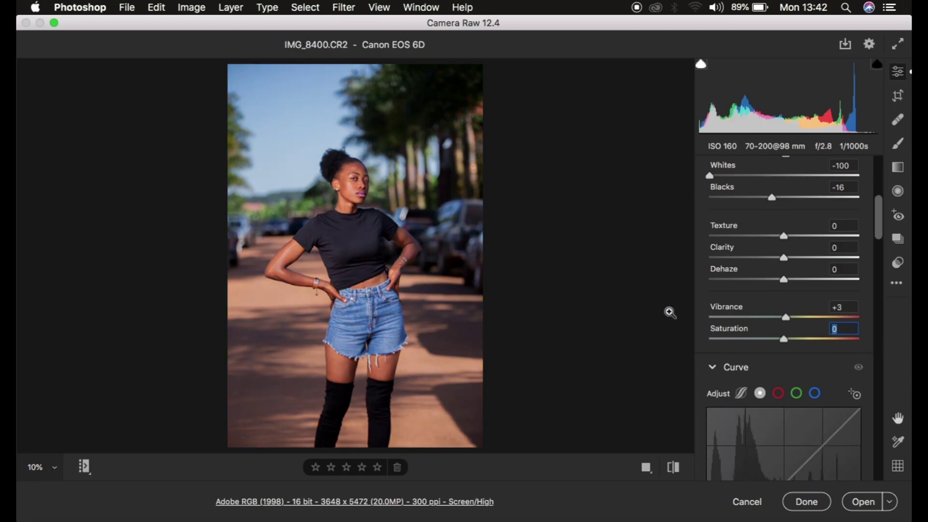
- Browse the Color Mixer's HSL Saturation and Luminance views, ending on Hue with all colours at 0
scroll(801, 357, down, 15)
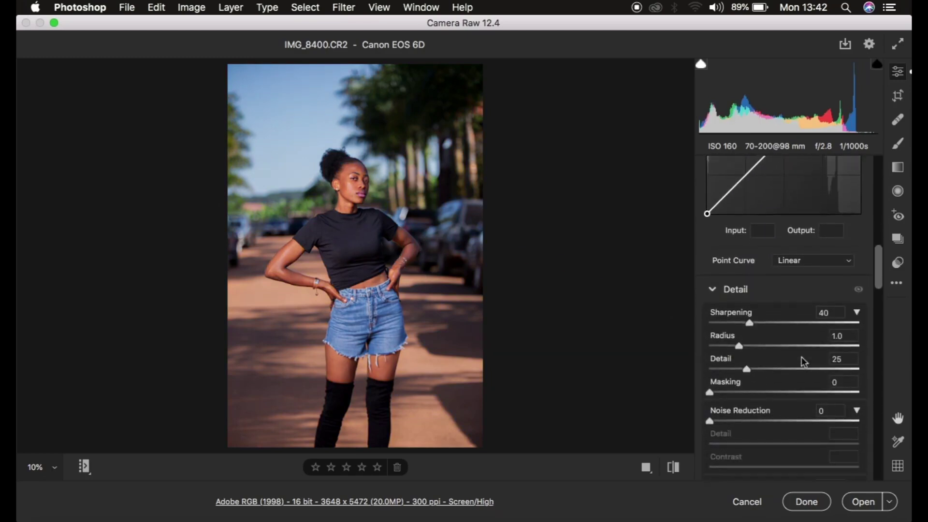
scroll(802, 360, down, 5)
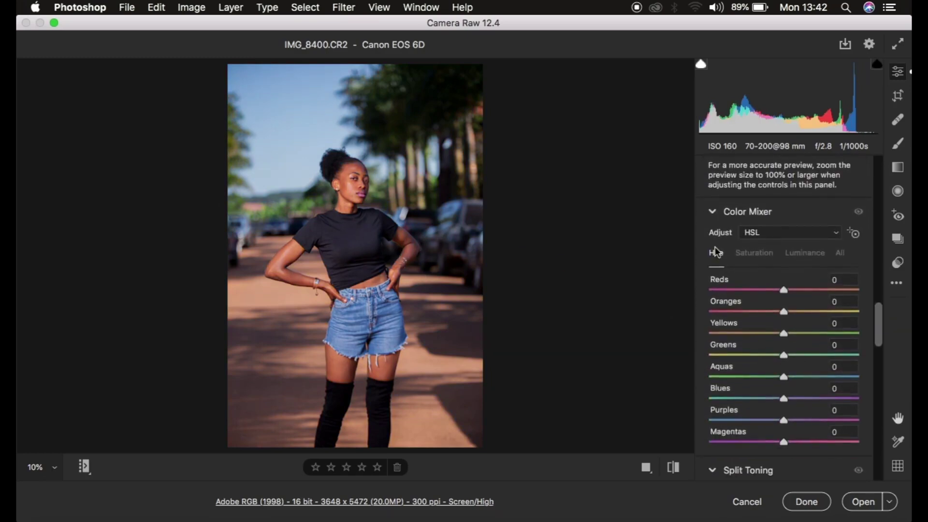
click(758, 259)
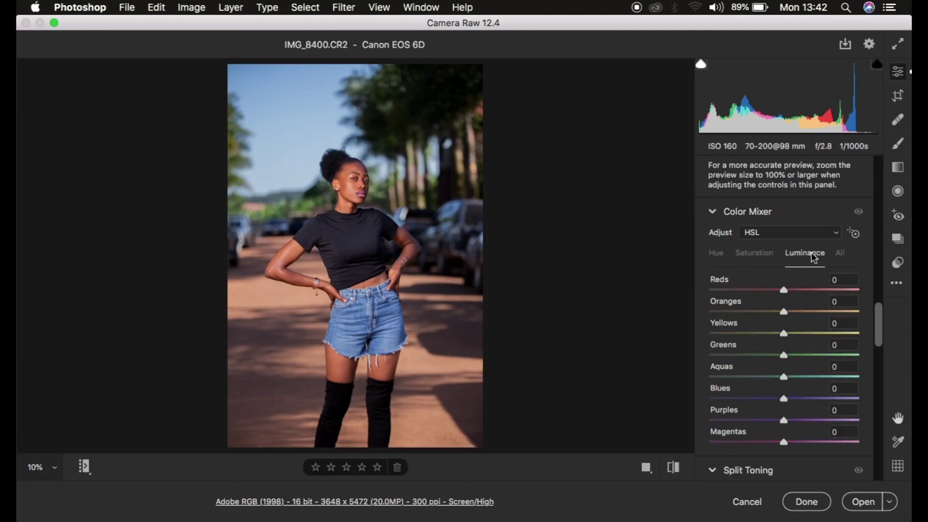
click(717, 252)
click(755, 253)
click(810, 255)
click(756, 253)
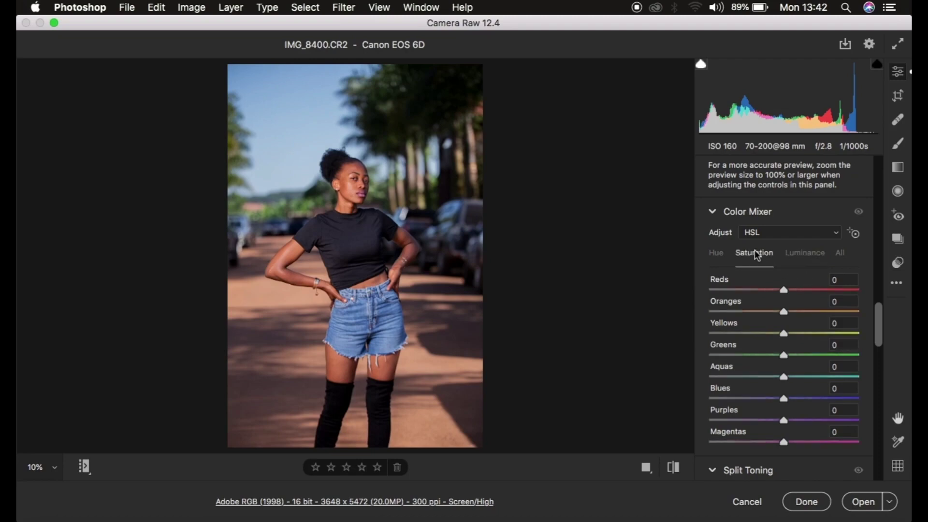
click(718, 255)
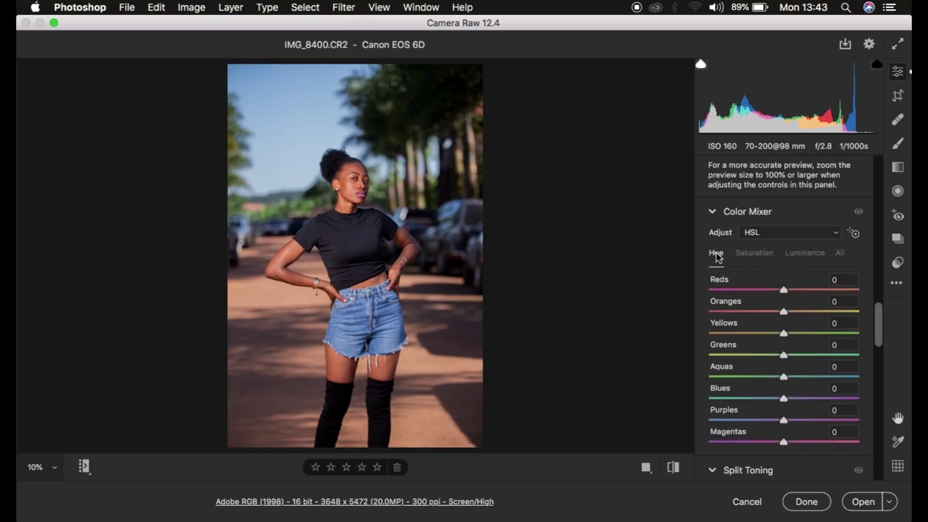
- Preview Oranges hue shifts toward yellow and red, reset it to 0, and show Luminance
click(783, 312)
drag(784, 312, 828, 314)
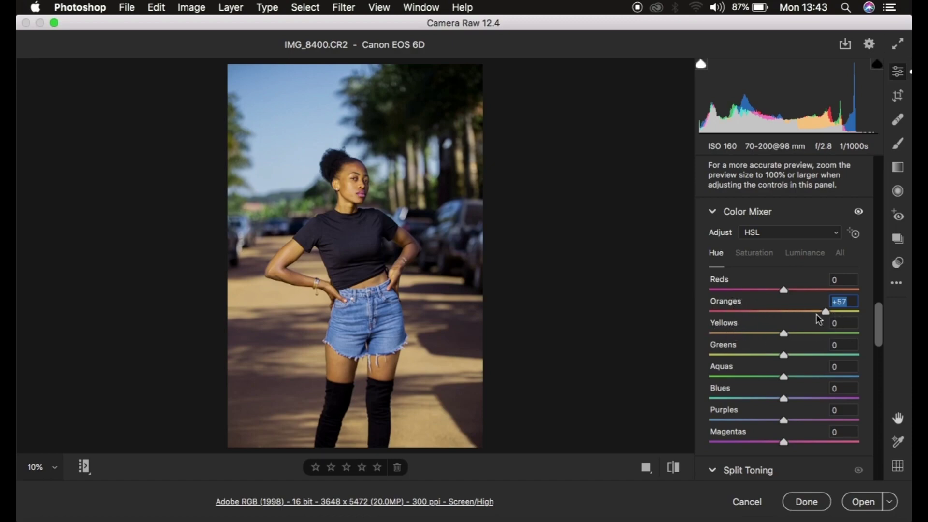
drag(827, 314, 732, 316)
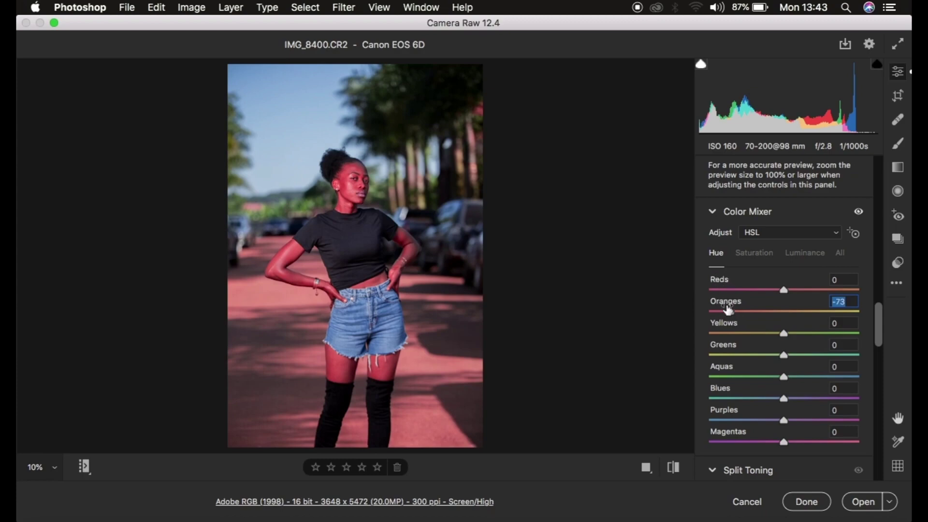
drag(730, 312, 829, 317)
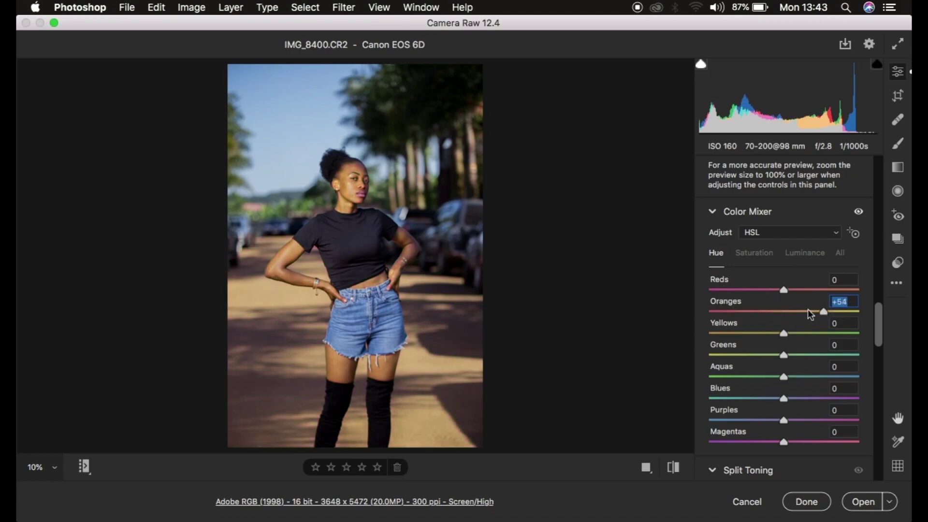
double_click(826, 311)
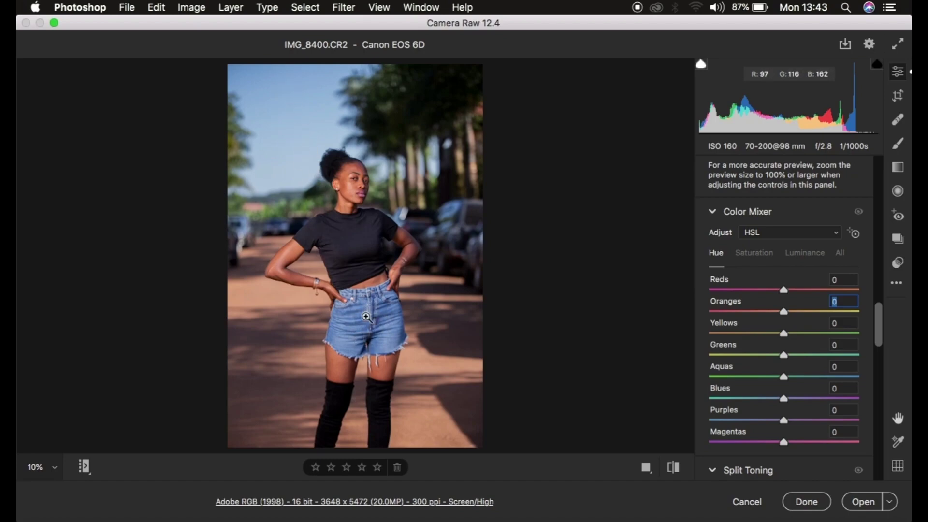
click(802, 253)
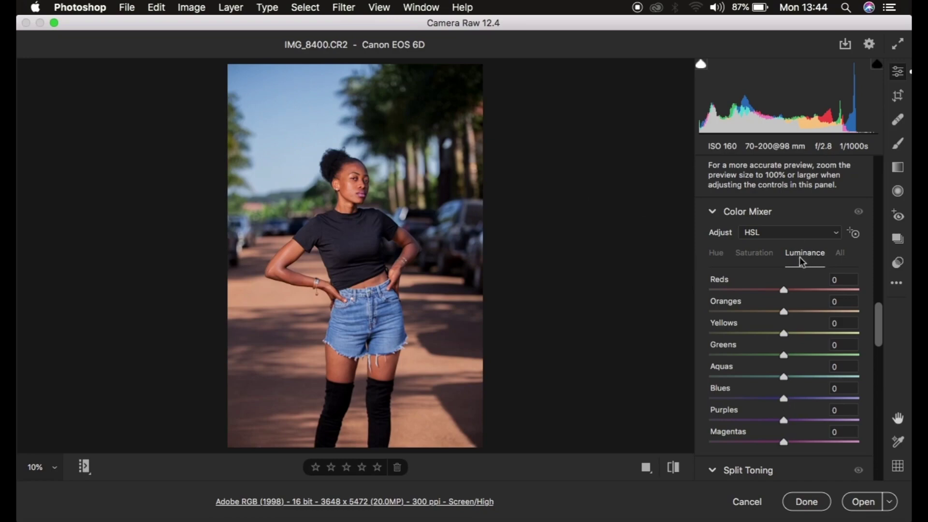
- Darken the sky with Blues luminance -31 and set Oranges luminance to -11
drag(786, 400, 708, 400)
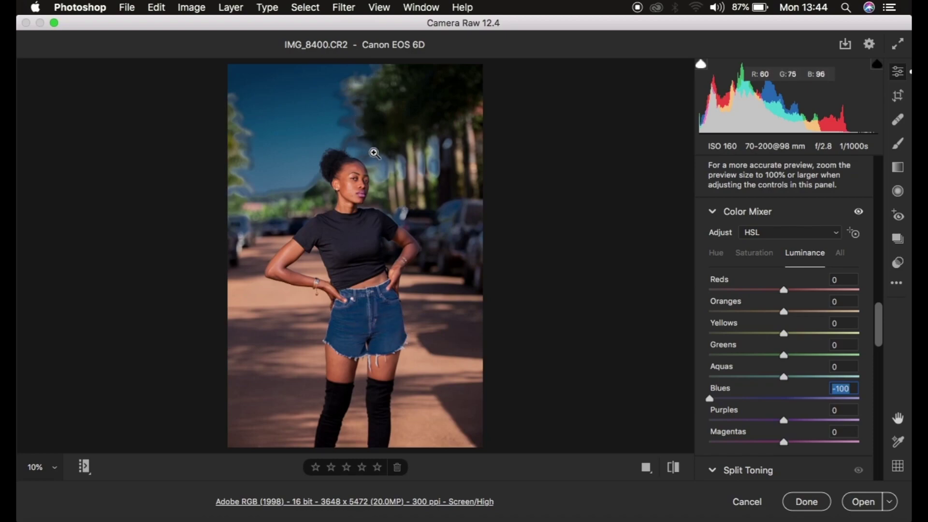
drag(729, 405, 762, 403)
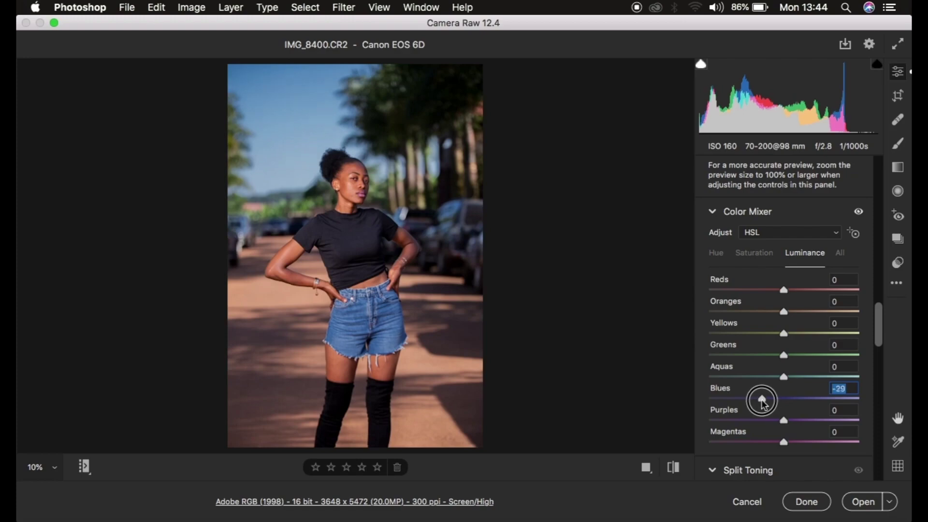
drag(762, 402, 761, 400)
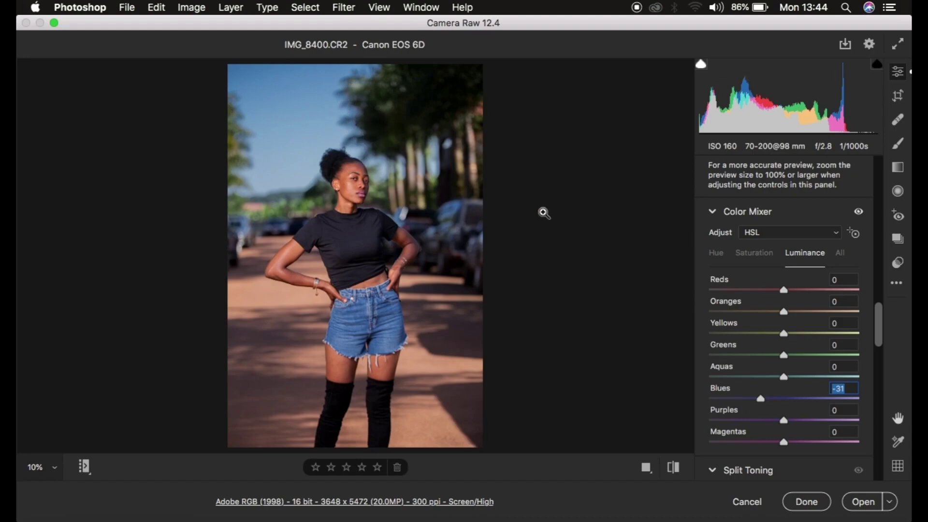
drag(783, 313, 776, 314)
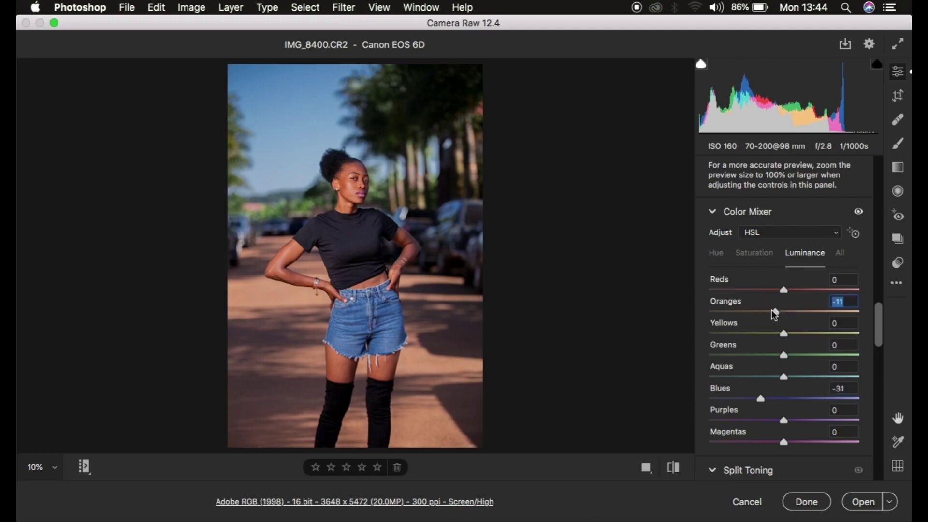
click(753, 253)
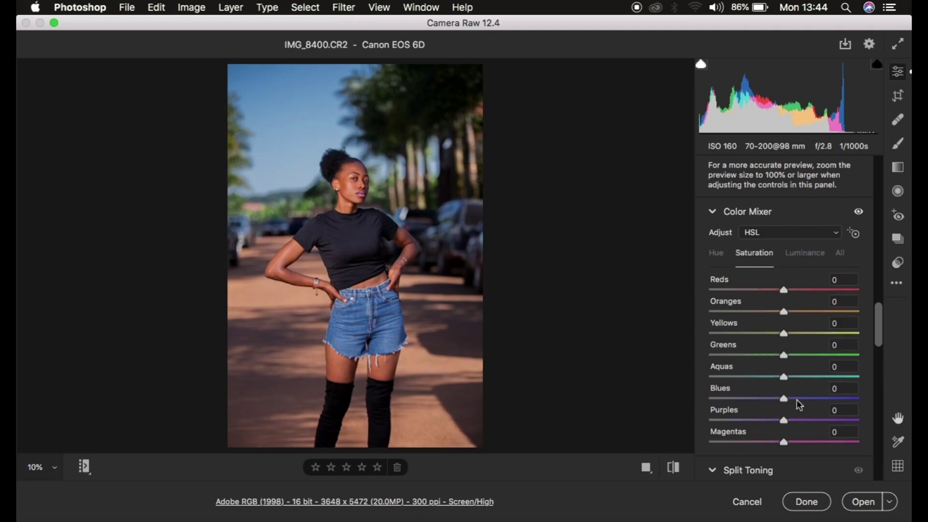
- Boost Blues saturation to +33 and Oranges saturation to +6
drag(797, 400, 809, 402)
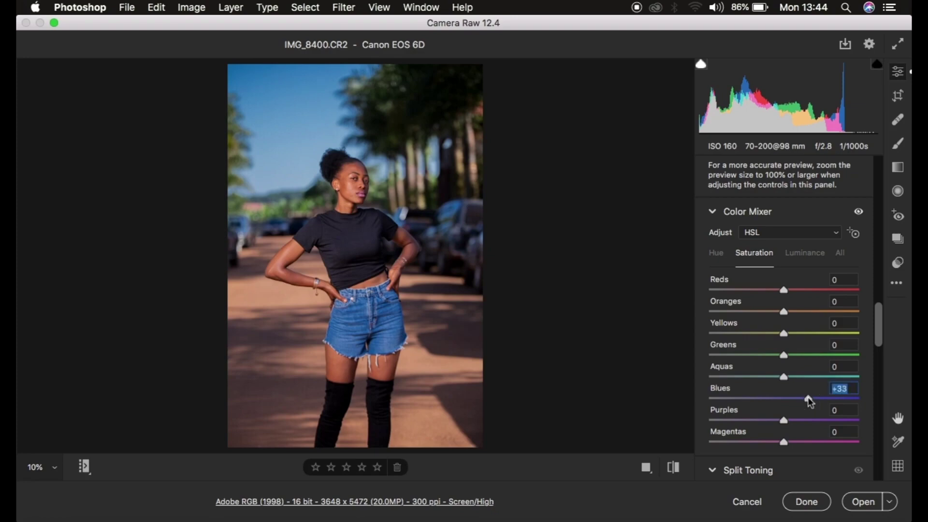
click(784, 311)
drag(785, 314, 789, 316)
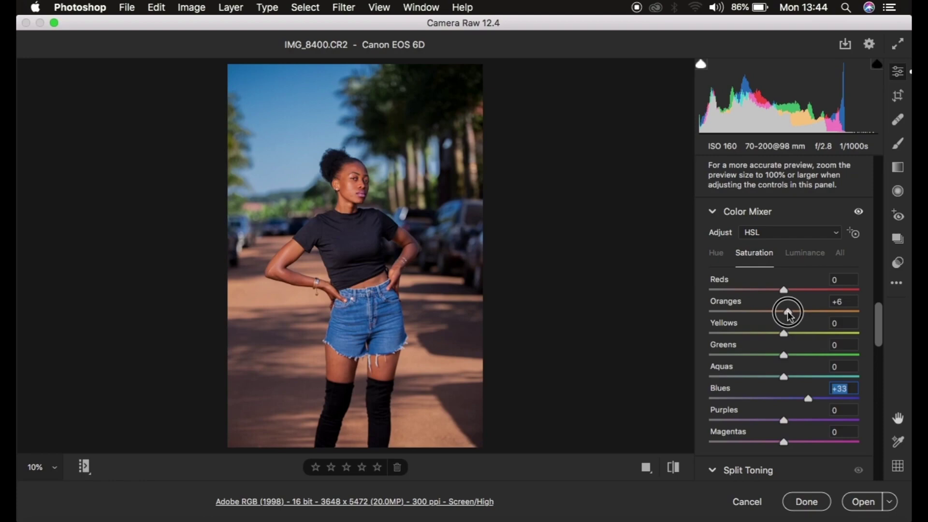
drag(788, 314, 788, 312)
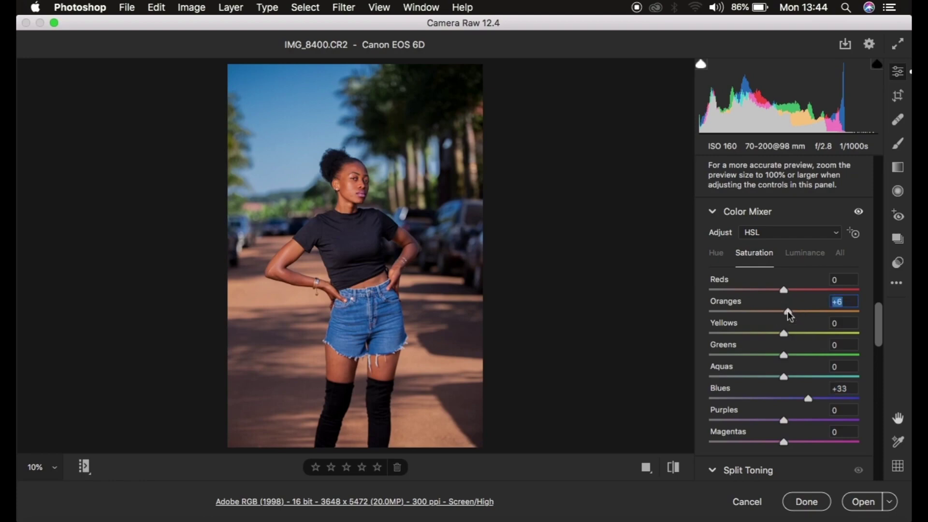
click(716, 253)
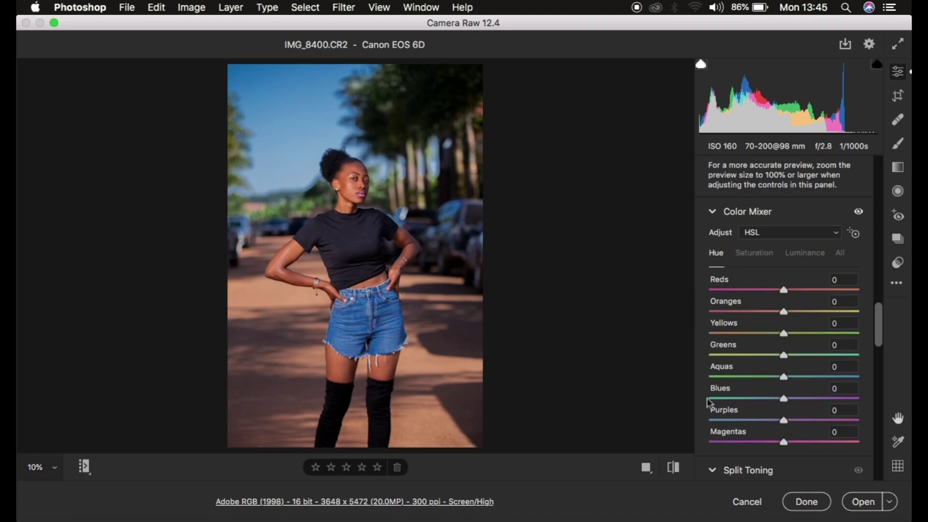
- Shift the HSL hues to Blues -13, Reds +5 and Oranges -8
click(784, 399)
mouse_move(784, 398)
mouse_down()
mouse_move(767, 401)
mouse_move(775, 400)
mouse_up()
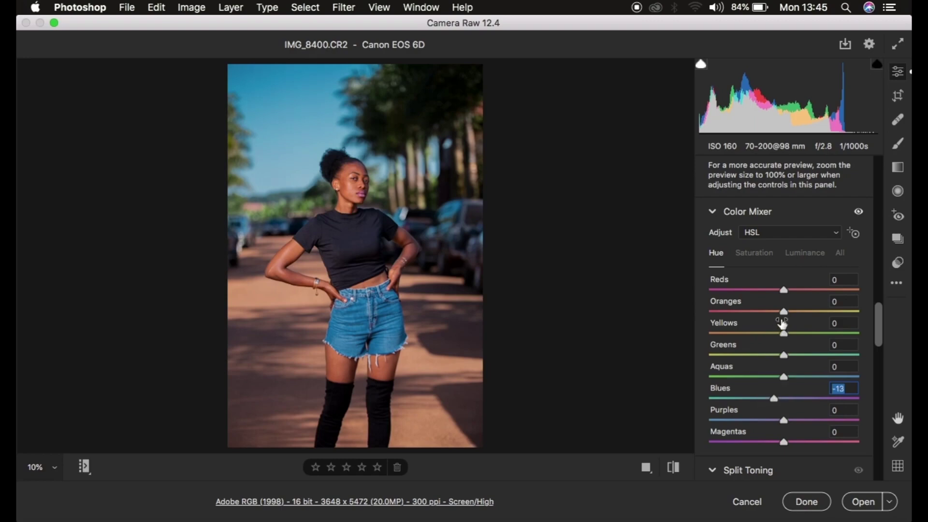
drag(784, 290, 779, 313)
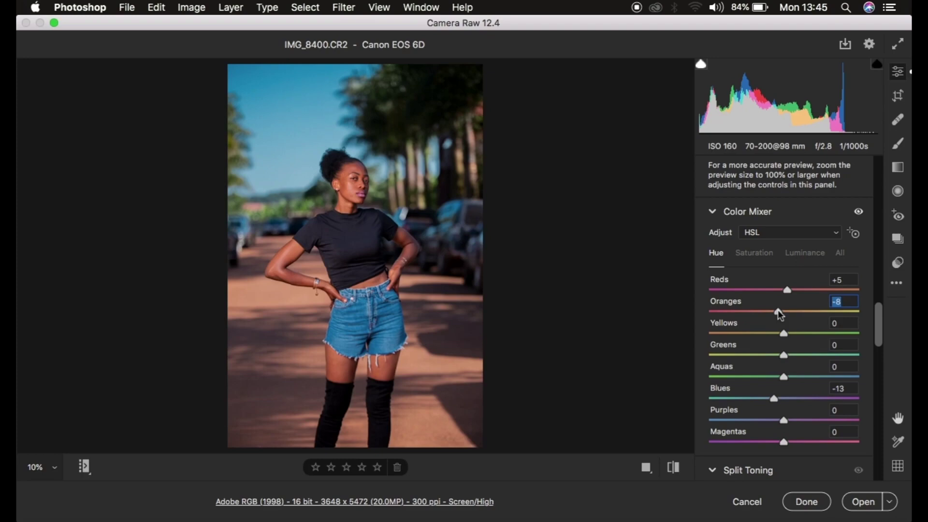
- In Calibration, set Blue Primary saturation to +41 and hue to -8
scroll(790, 416, down, 5)
scroll(791, 415, down, 10)
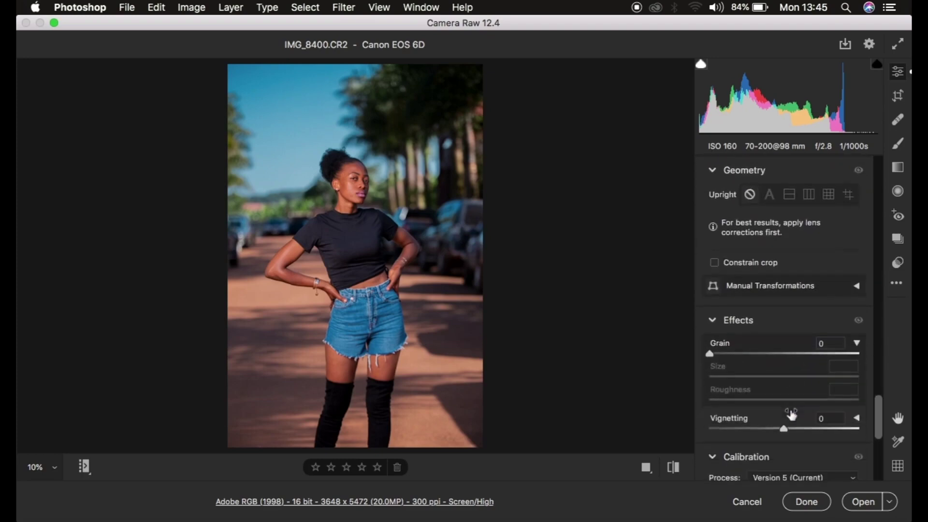
scroll(792, 415, down, 6)
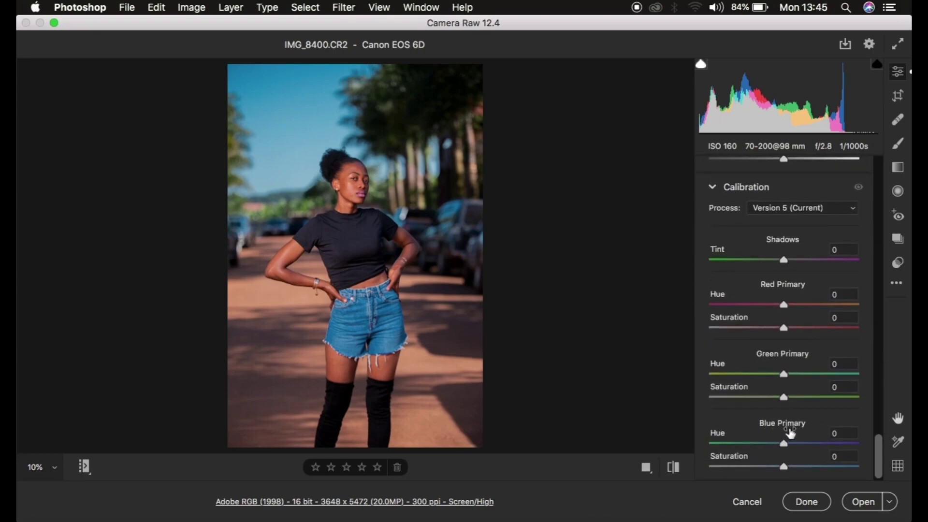
mouse_move(785, 464)
mouse_down()
mouse_move(863, 472)
mouse_move(697, 461)
mouse_move(785, 458)
mouse_move(816, 466)
mouse_move(778, 446)
mouse_up()
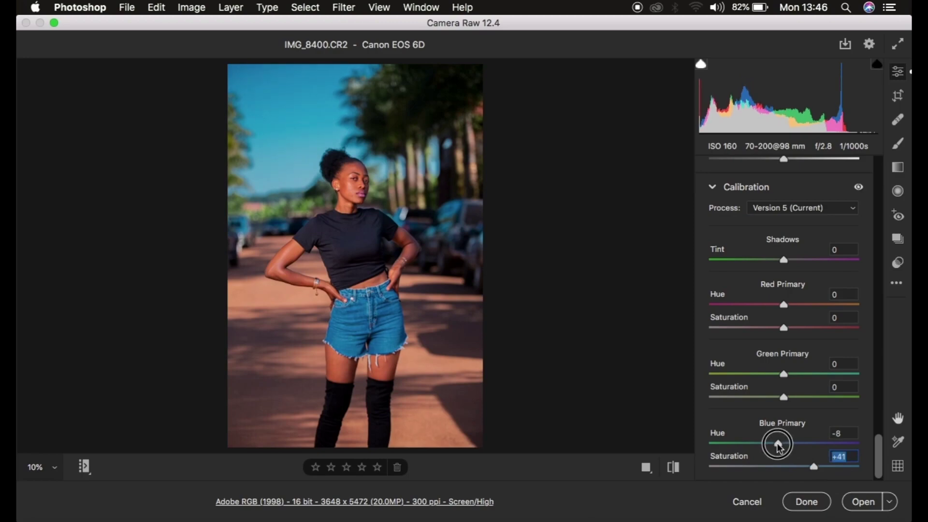
drag(779, 447, 779, 447)
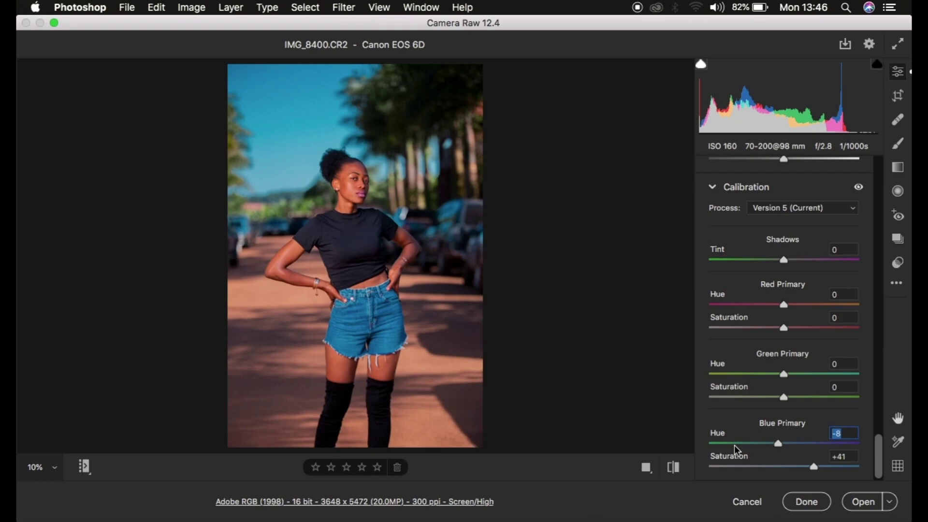
click(673, 467)
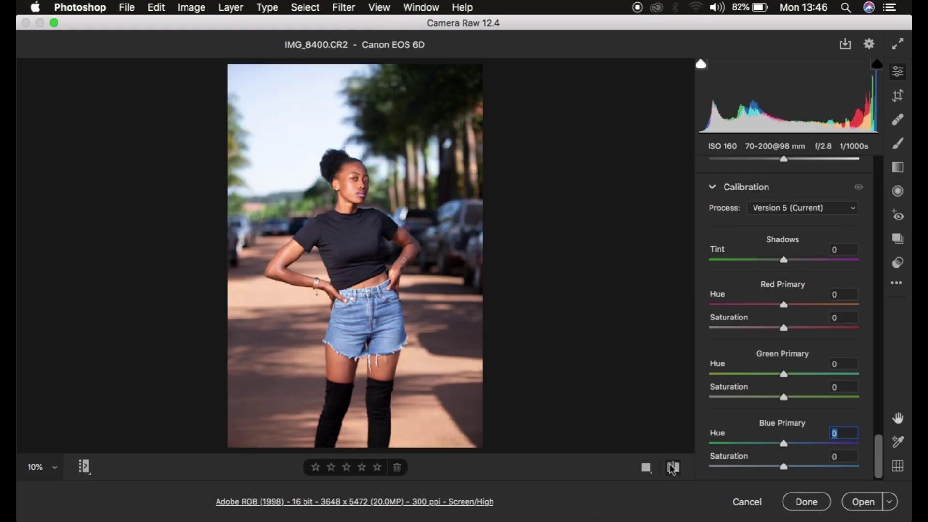
click(673, 467)
click(672, 467)
click(673, 467)
click(673, 466)
click(673, 466)
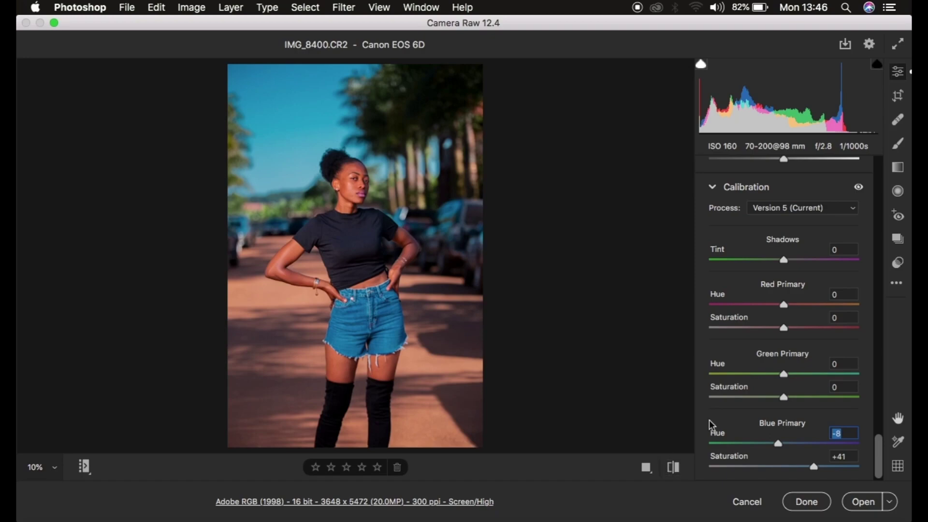
- In the Detail panel, set sharpening Masking to 74 using the Alt mask preview, and Amount to 59
scroll(818, 367, up, 10)
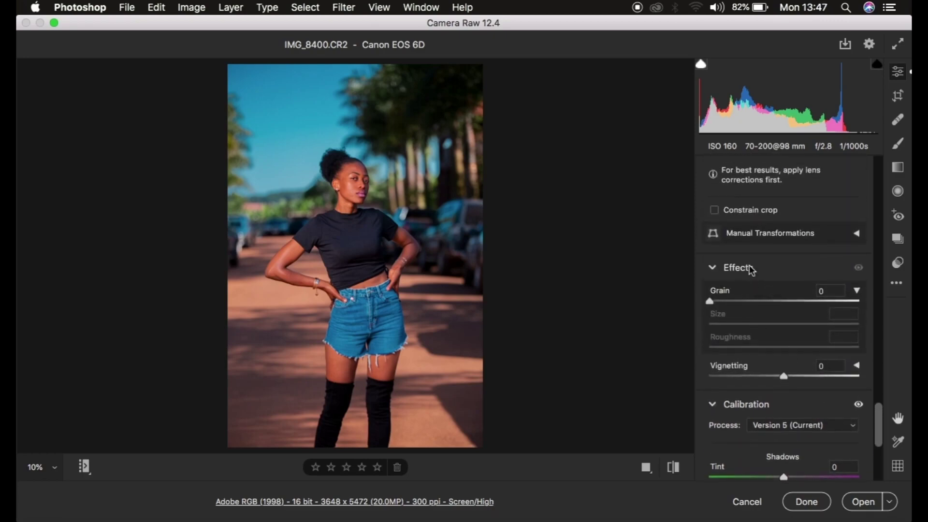
scroll(782, 303, up, 20)
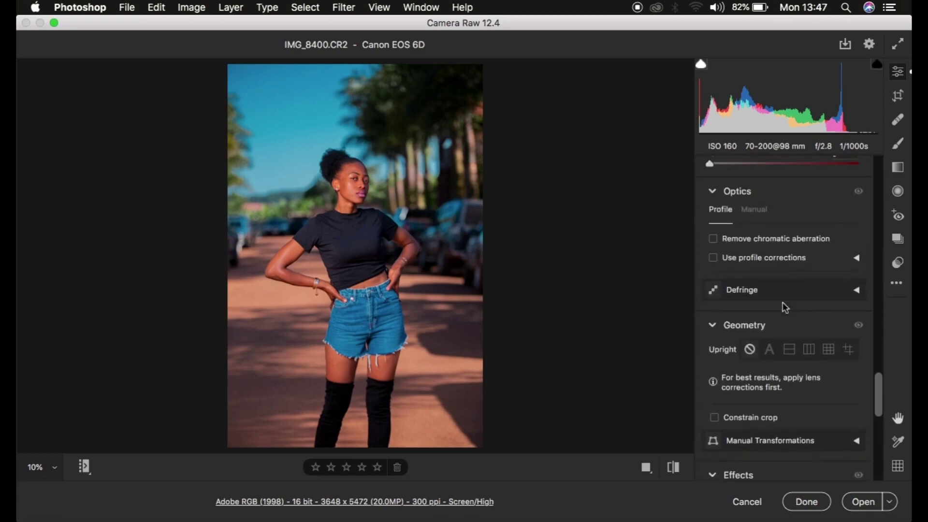
scroll(782, 302, down, 9)
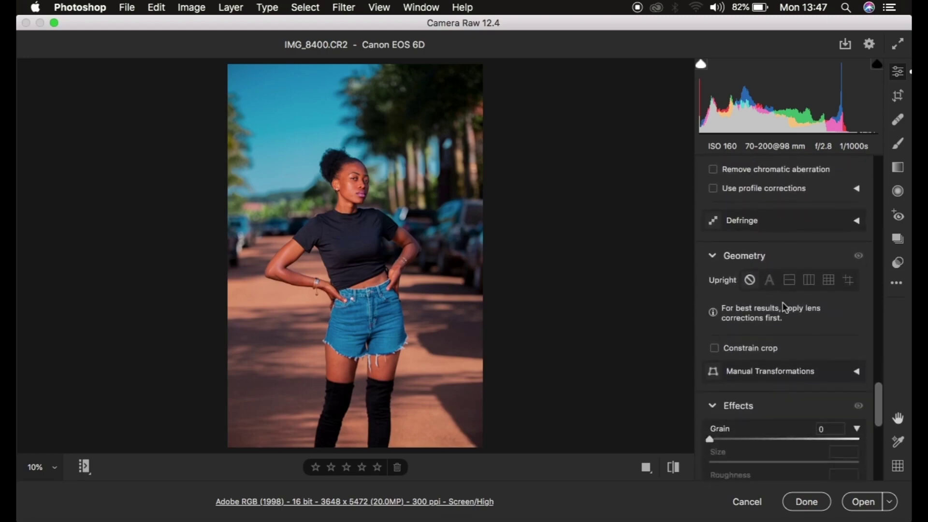
scroll(782, 303, down, 8)
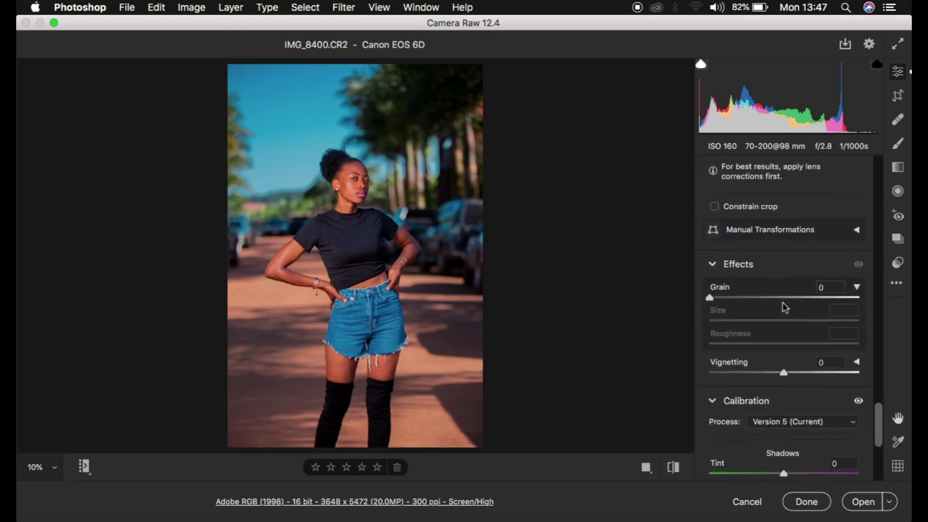
scroll(784, 307, up, 5)
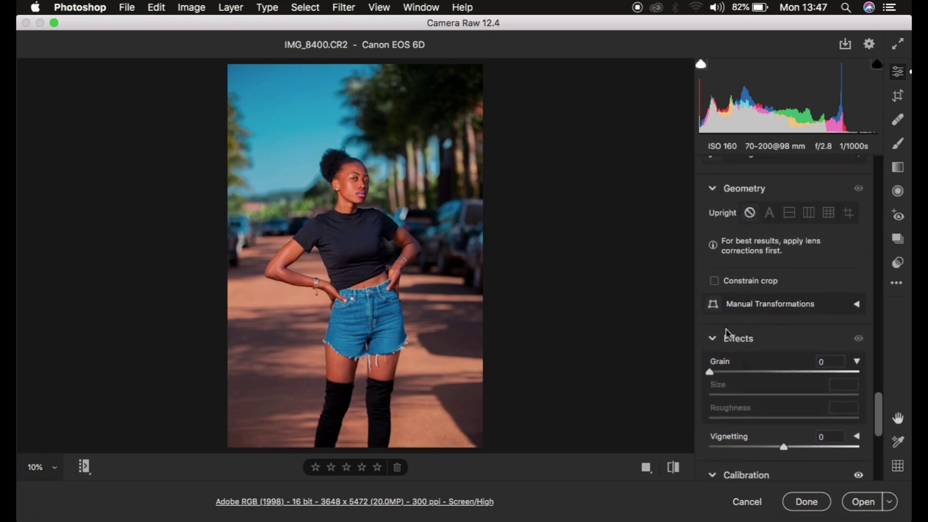
click(713, 339)
click(714, 339)
scroll(816, 312, up, 20)
scroll(816, 311, up, 15)
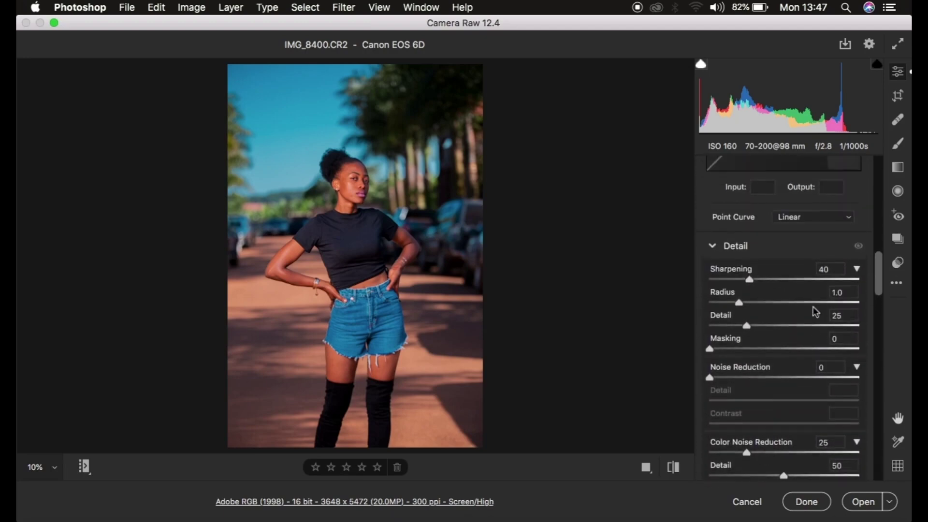
scroll(816, 312, down, 2)
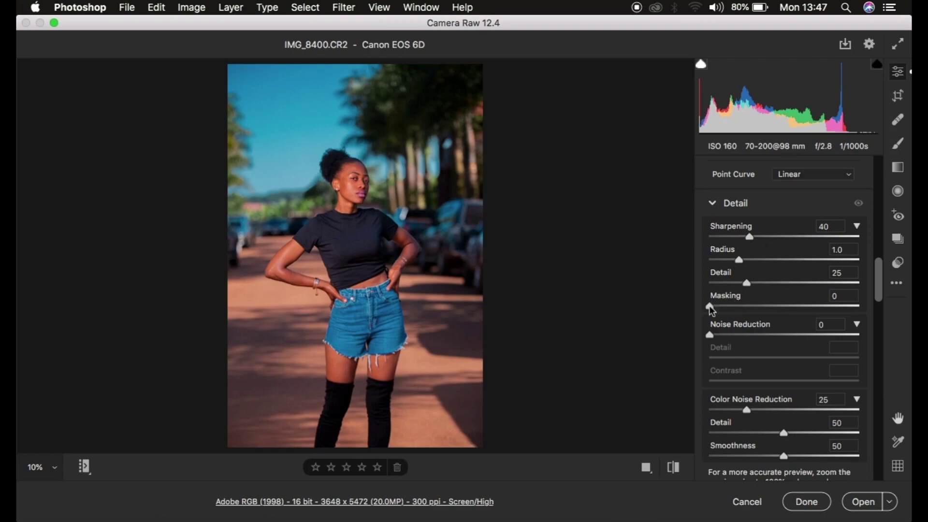
key(alt)
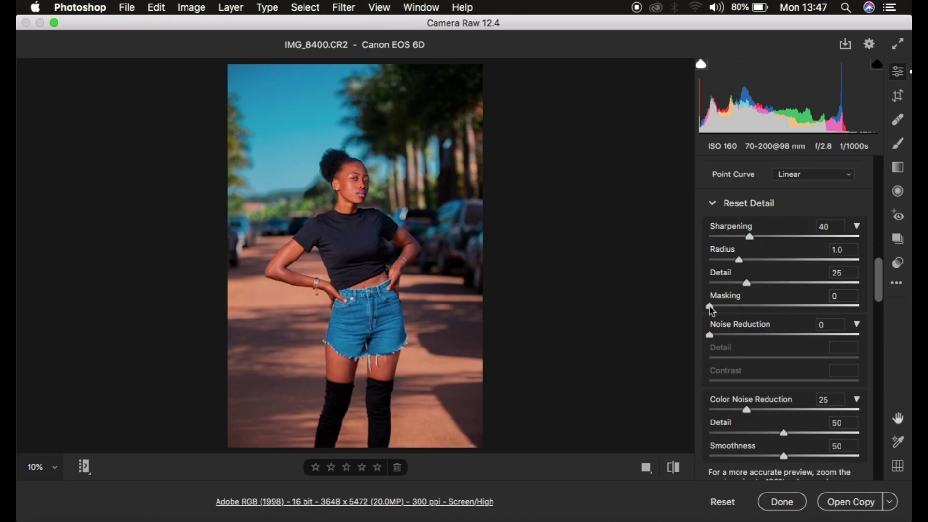
drag(710, 308, 819, 312)
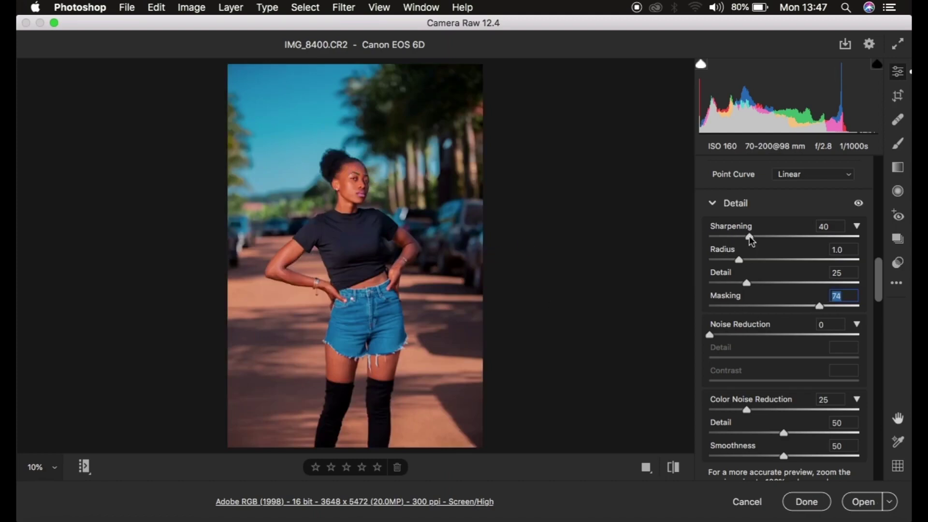
drag(749, 236, 769, 237)
click(674, 468)
click(673, 467)
click(673, 468)
click(673, 468)
click(673, 468)
click(673, 468)
click(674, 468)
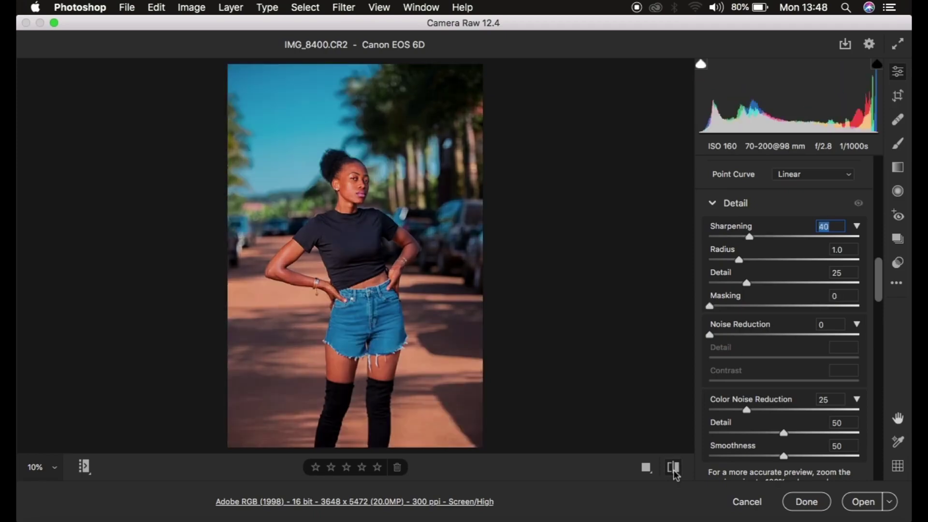
click(673, 467)
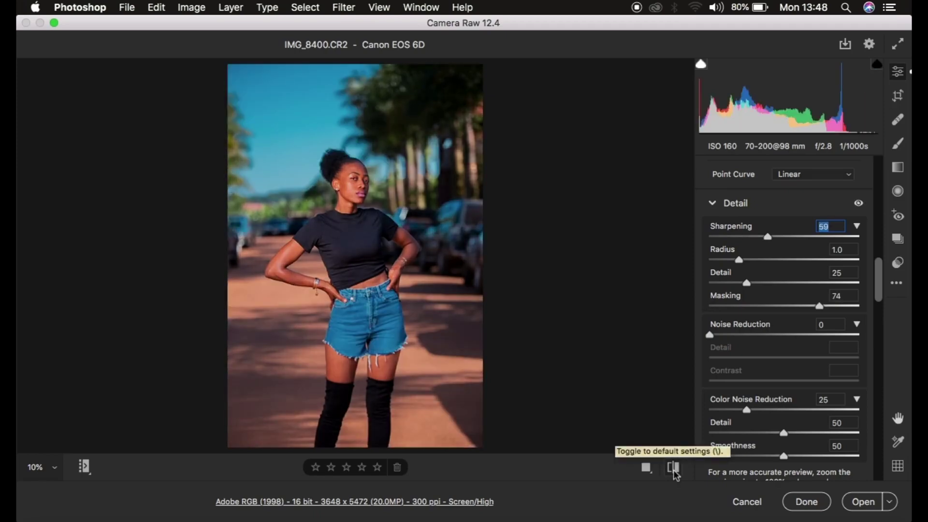